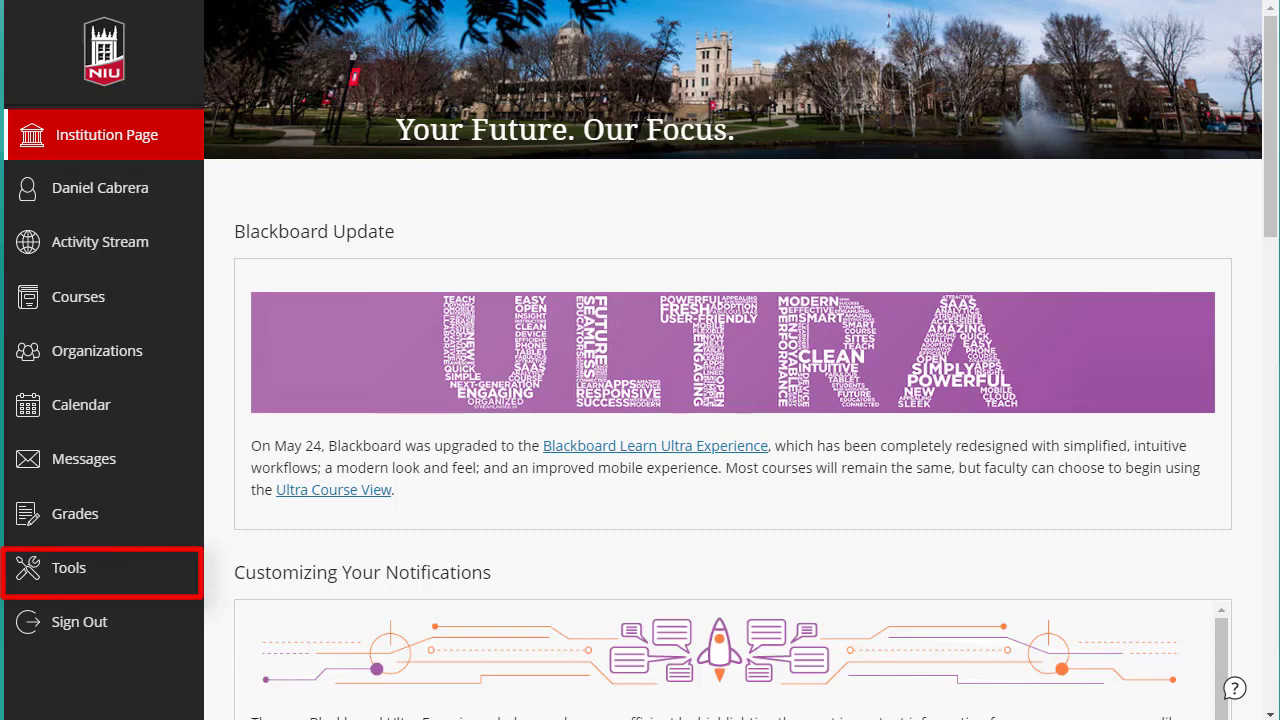
- Go to Tools and launch the Blackboard Faculty Tools LTI tile
{"action": "left_click", "coordinate": [72, 570]}
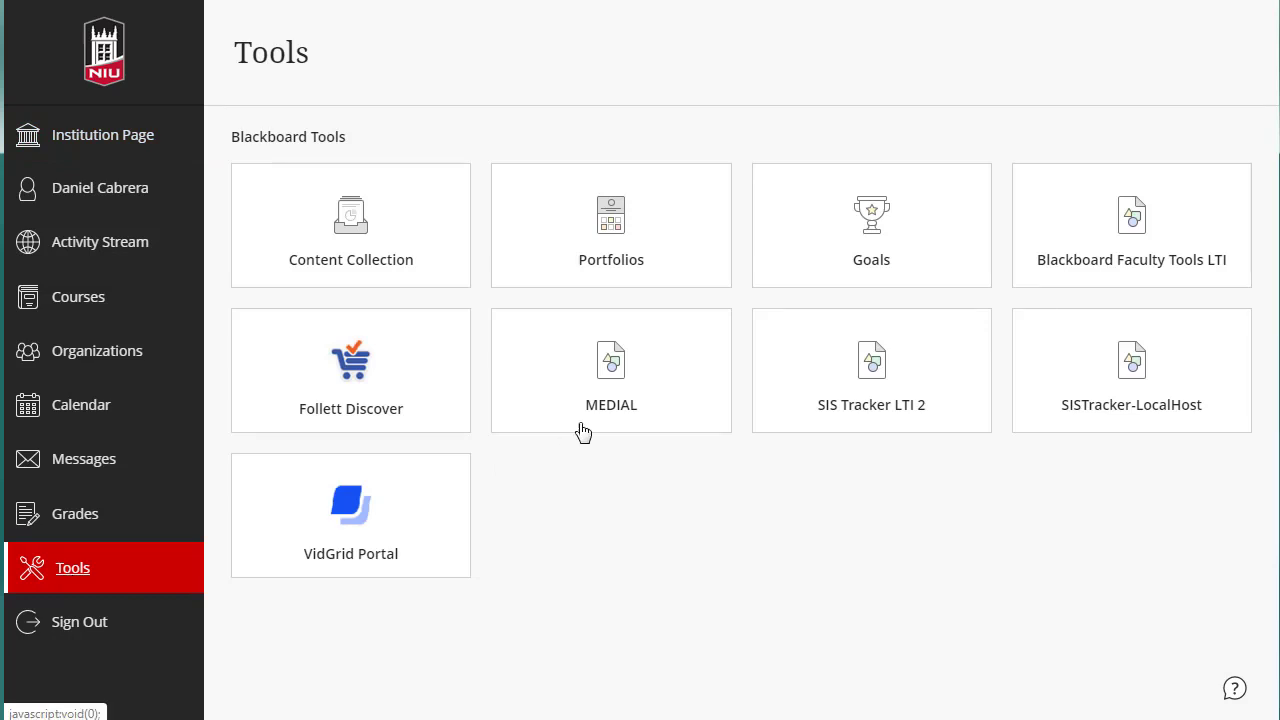
{"action": "left_click", "coordinate": [1070, 265]}
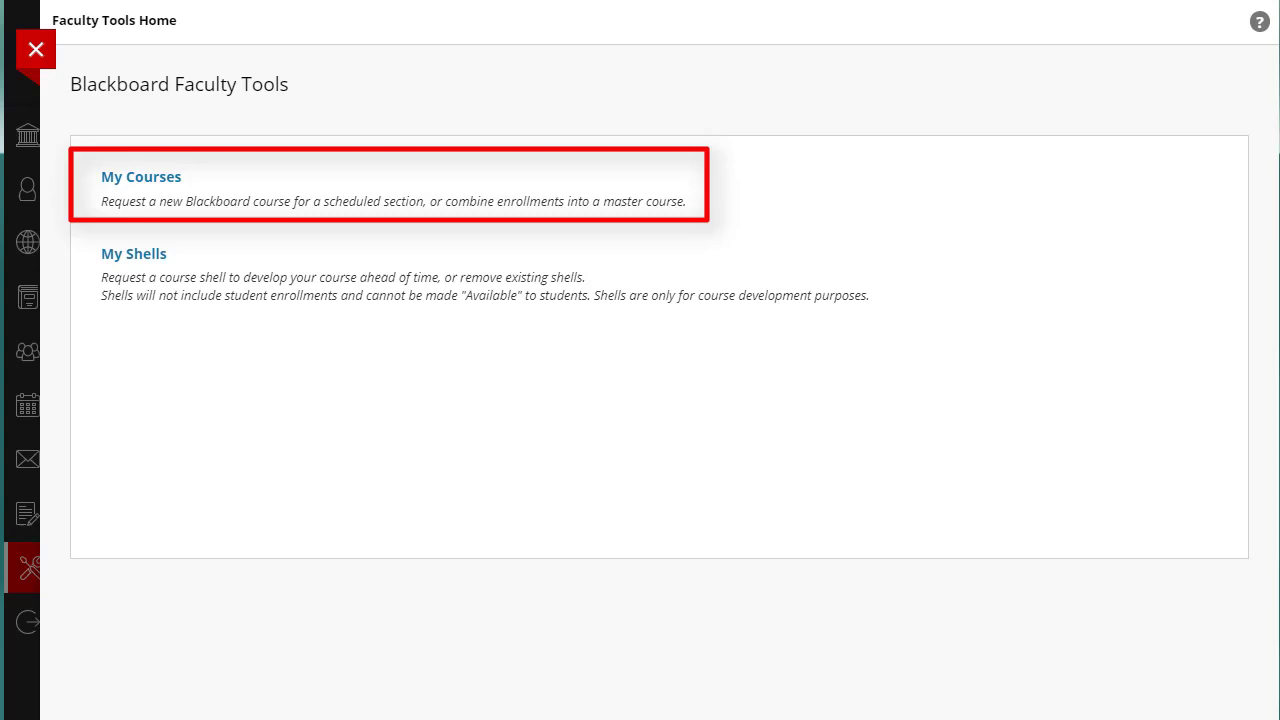
- List the Fall 2019 courses under My Courses in Faculty Tools
{"action": "left_click", "coordinate": [171, 180]}
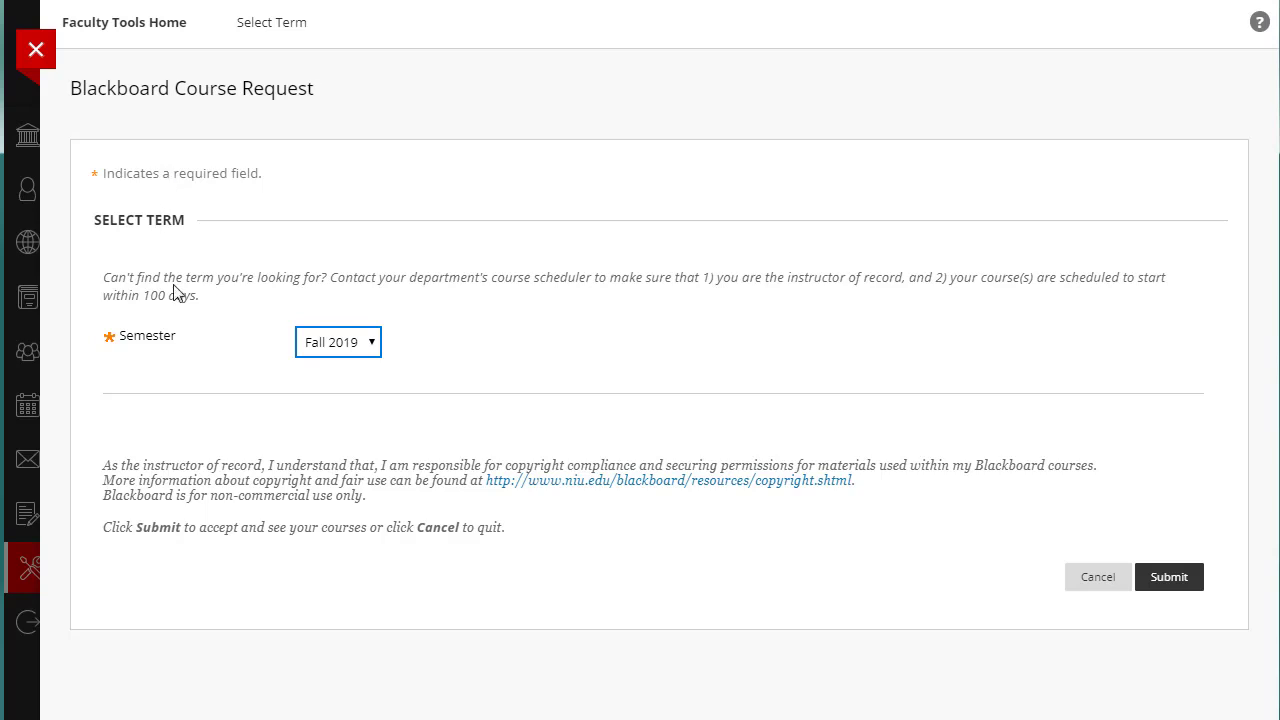
{"action": "left_click", "coordinate": [370, 345]}
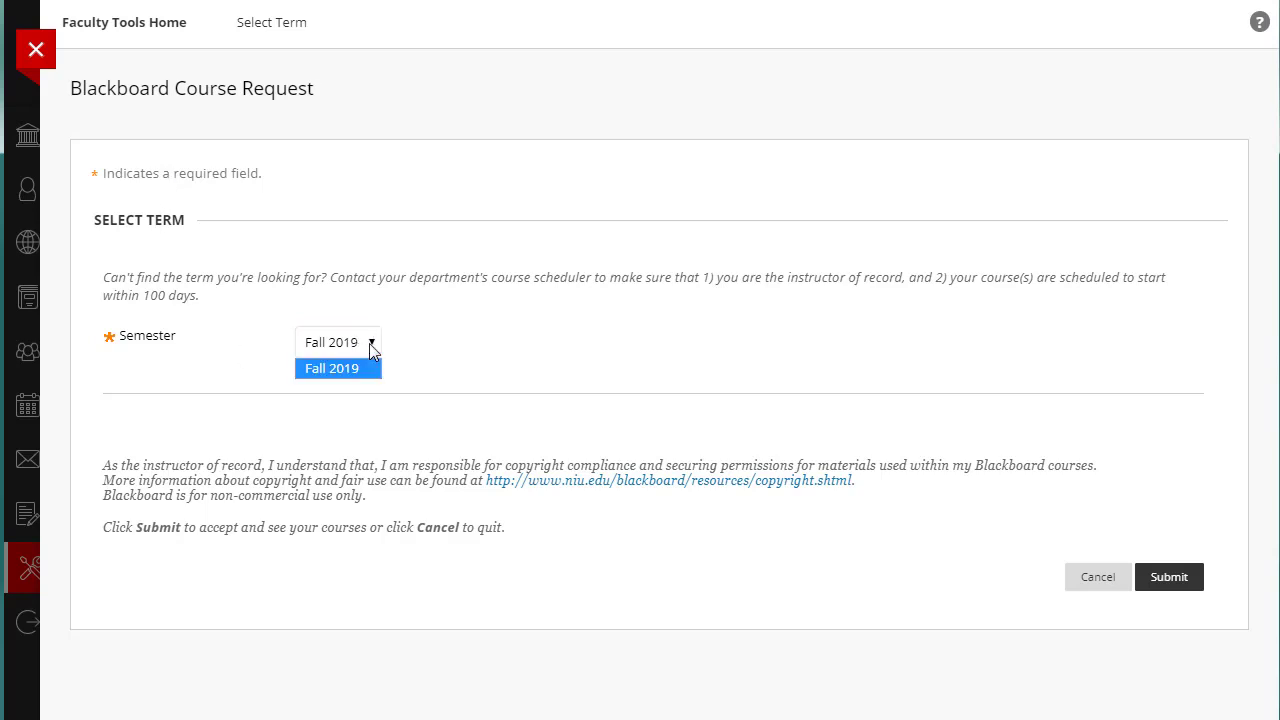
{"action": "left_click", "coordinate": [1170, 578]}
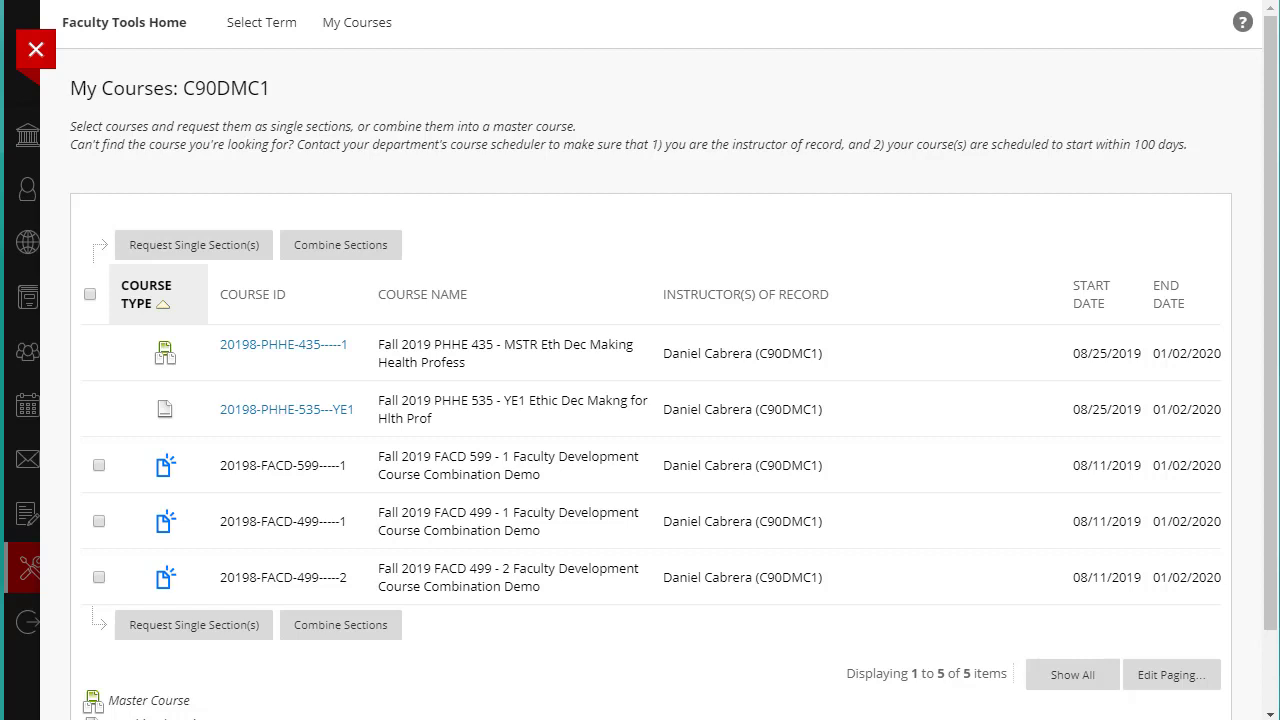
- Select sections FACD 599-1, FACD 499-1 and FACD 499-2 and combine them
{"action": "left_click", "coordinate": [99, 466]}
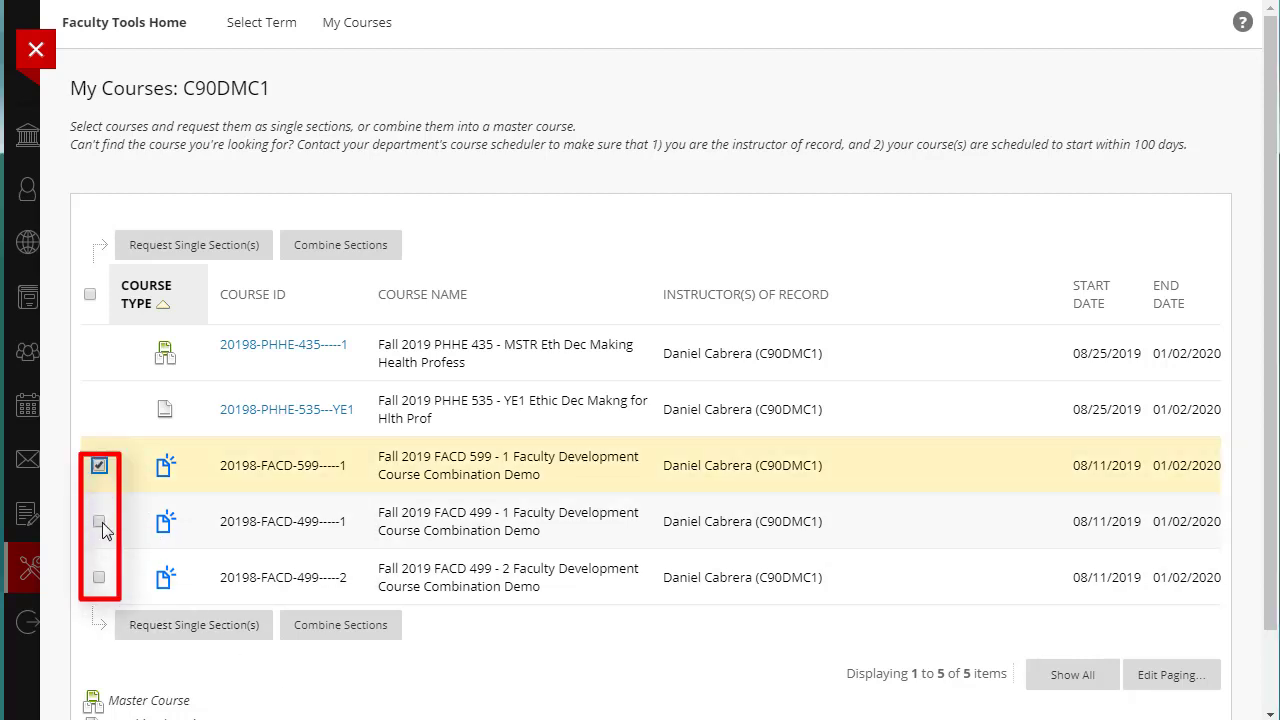
{"action": "left_click", "coordinate": [100, 522]}
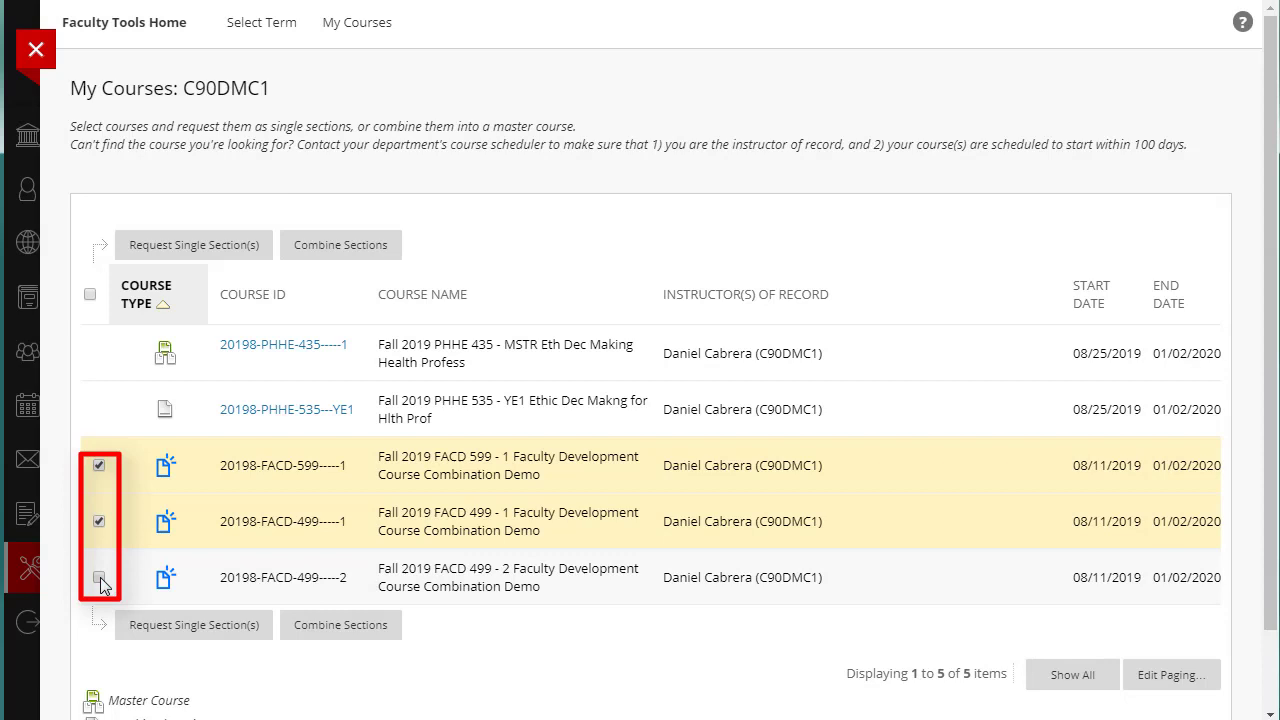
{"action": "left_click", "coordinate": [99, 578]}
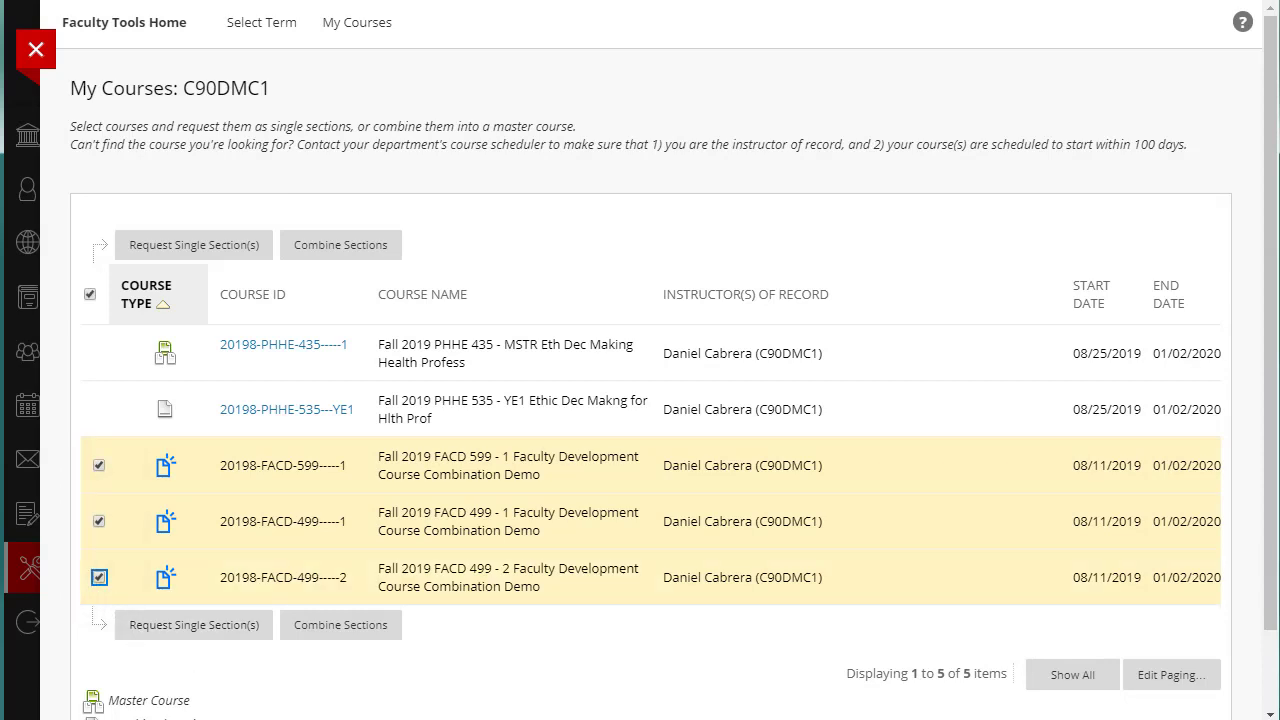
{"action": "left_click", "coordinate": [363, 628]}
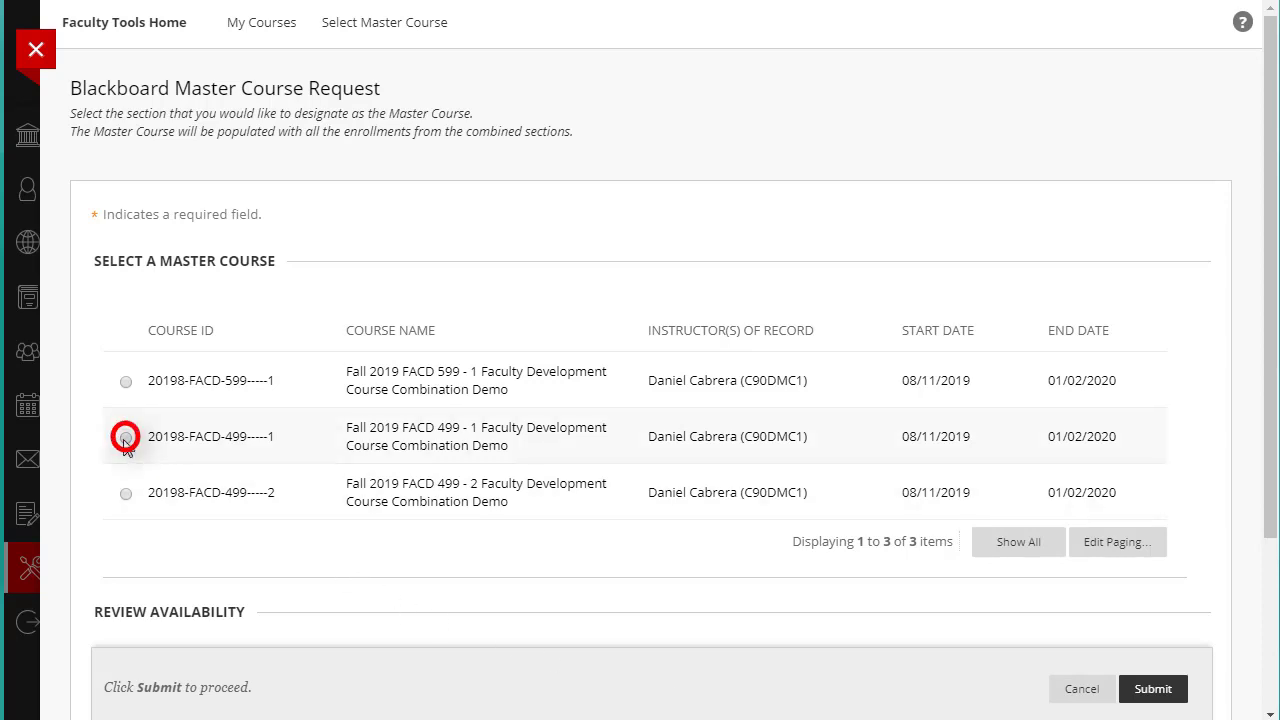
- Choose 20198-FACD-499-----1 as the master course, availability starting 08/11/2019
{"action": "left_click", "coordinate": [125, 437]}
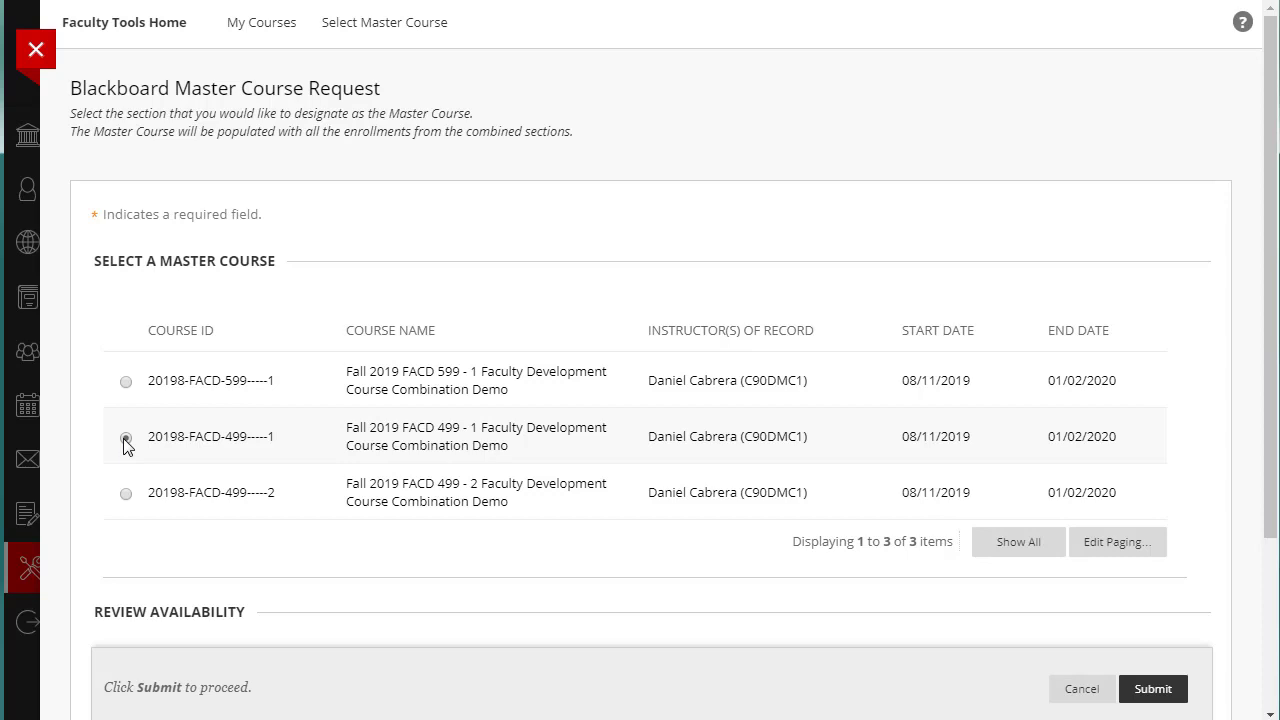
{"action": "left_click", "coordinate": [126, 439]}
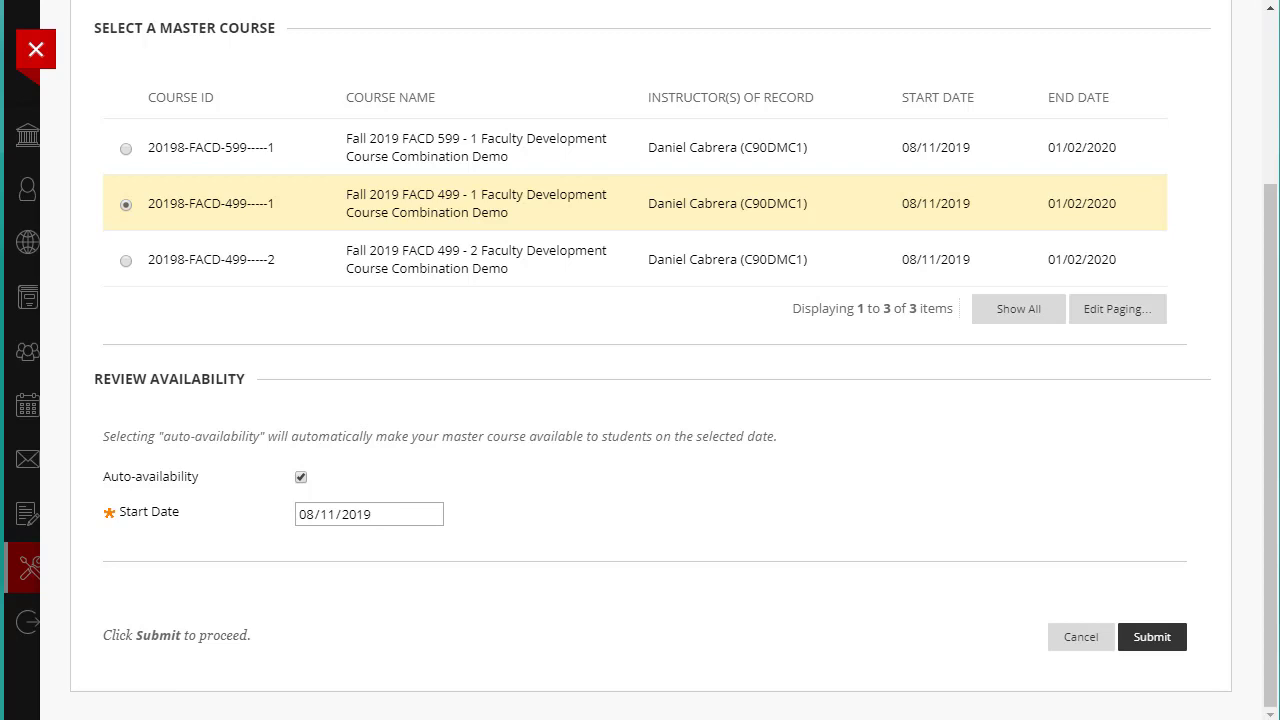
- Submit the request and verify FACD 499 - 1 - MSTR Course Combine appears in Courses
{"action": "left_click", "coordinate": [1153, 638]}
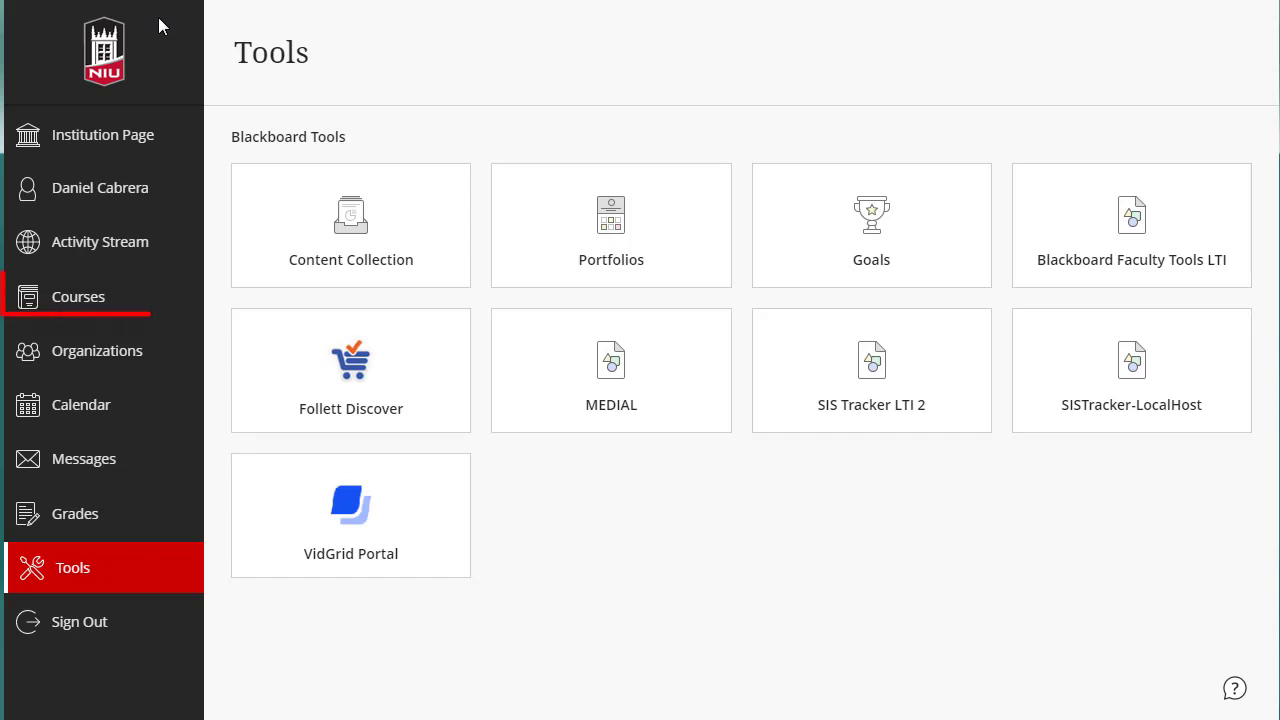
{"action": "left_click", "coordinate": [78, 300]}
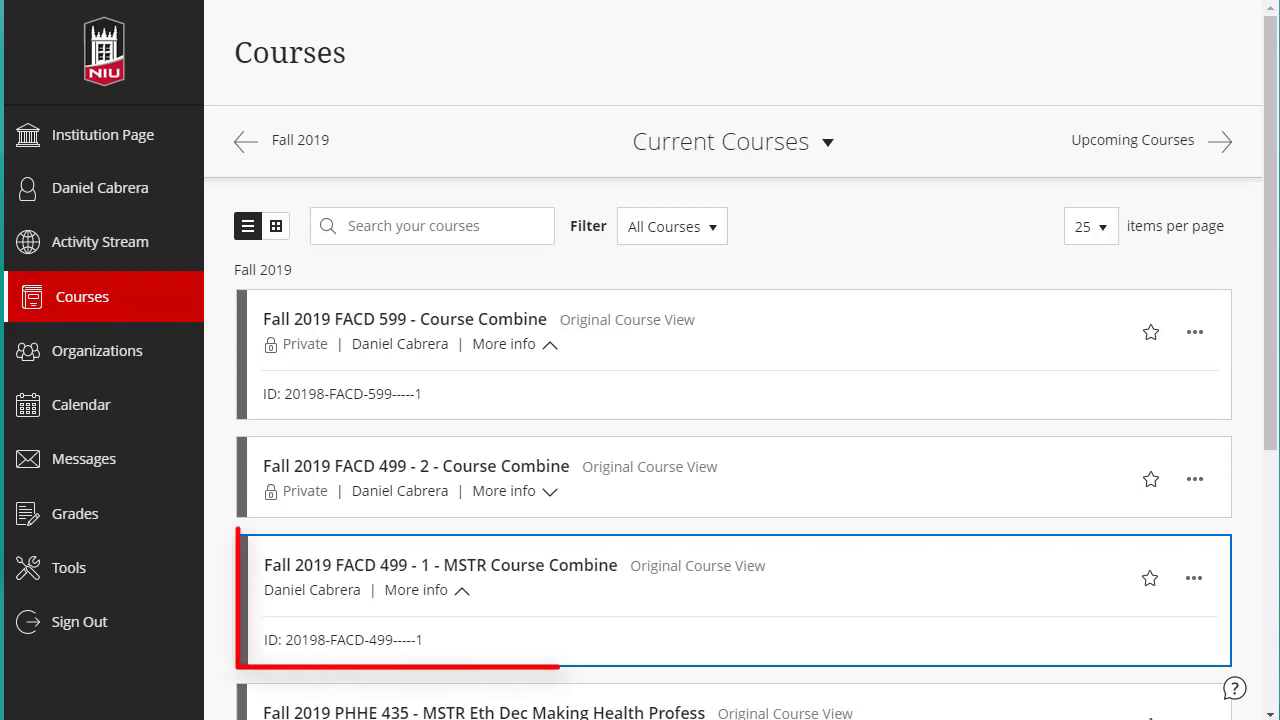